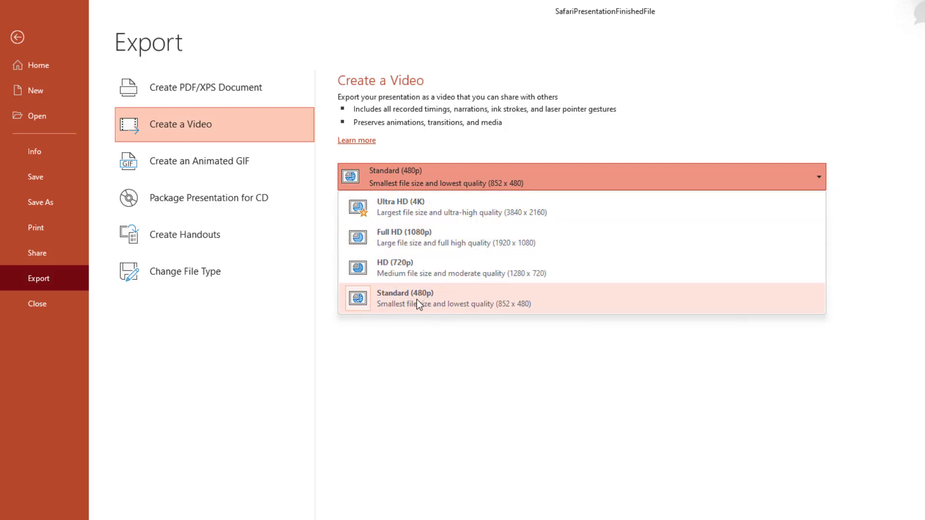
- Set the video export to Standard (480p) quality and choose not to use recorded timings and narrations
left_click(427, 301)
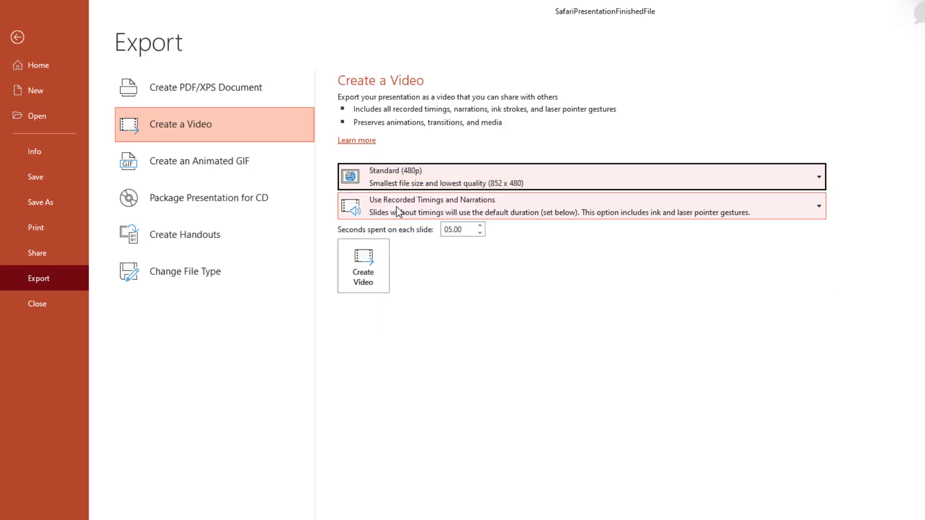
left_click(413, 212)
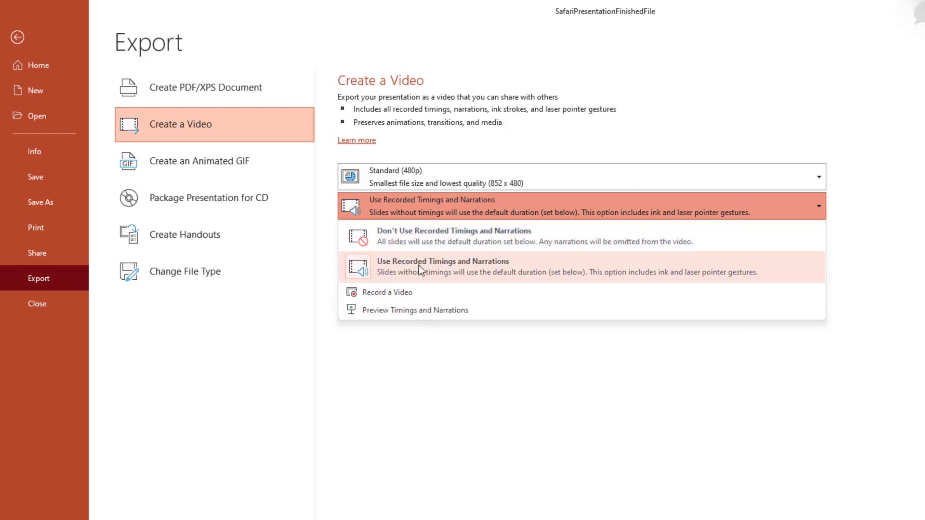
left_click(436, 269)
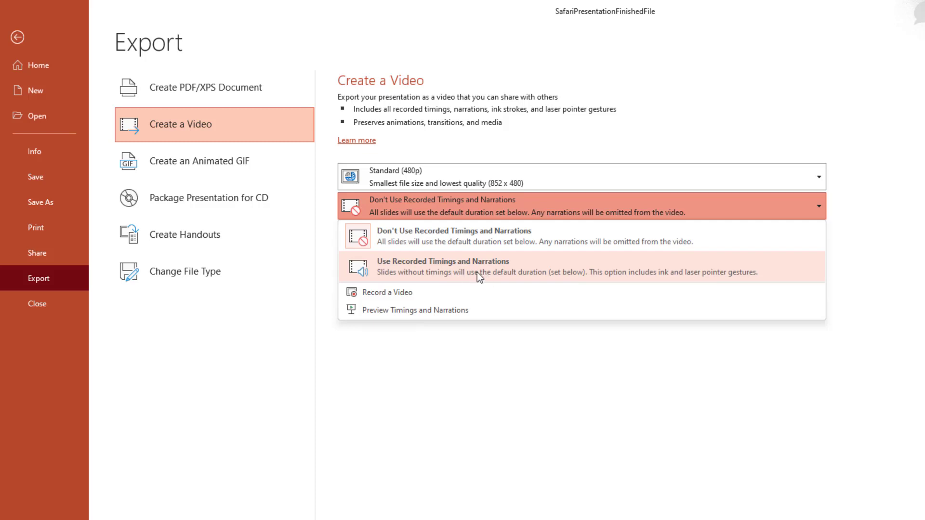
left_click(453, 235)
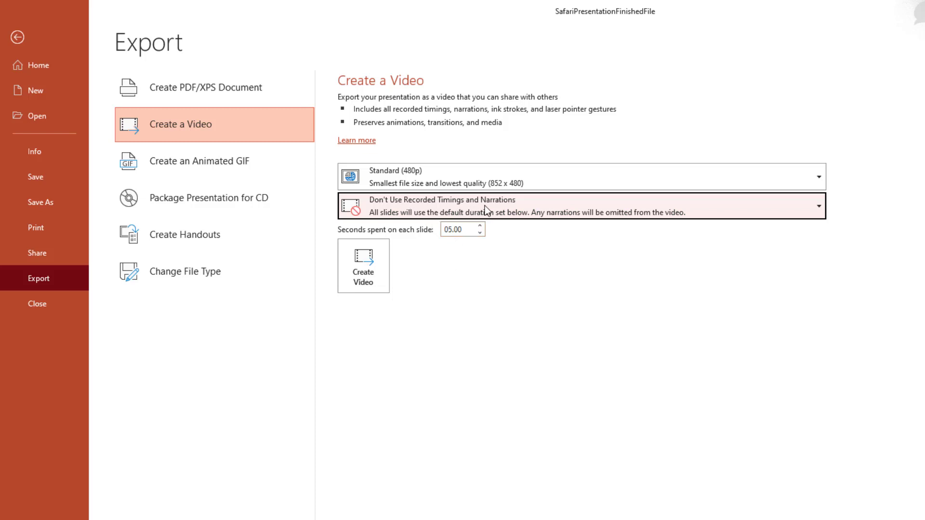
- Create the MPEG-4 video SafariPresentationFinishedFile in the 03 PowerPoint folder, continuing without the media that cannot be included
left_click(363, 270)
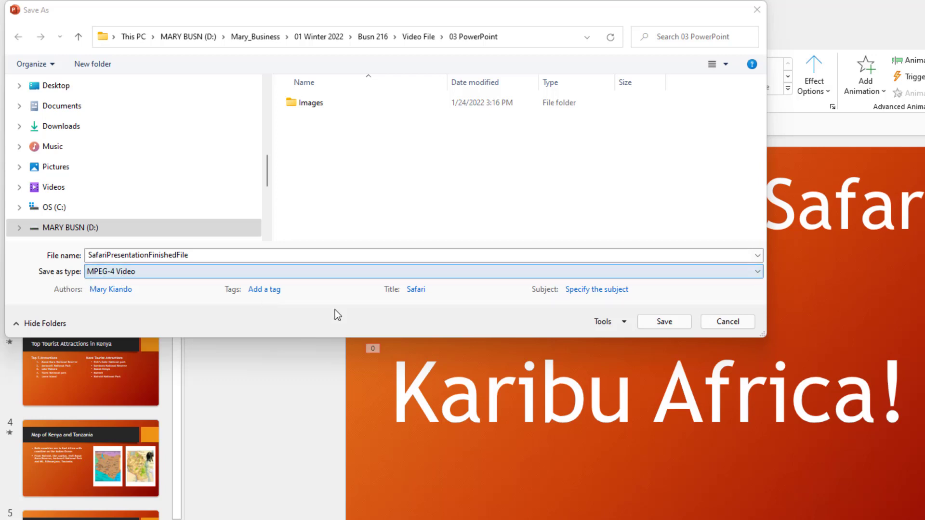
left_click(665, 323)
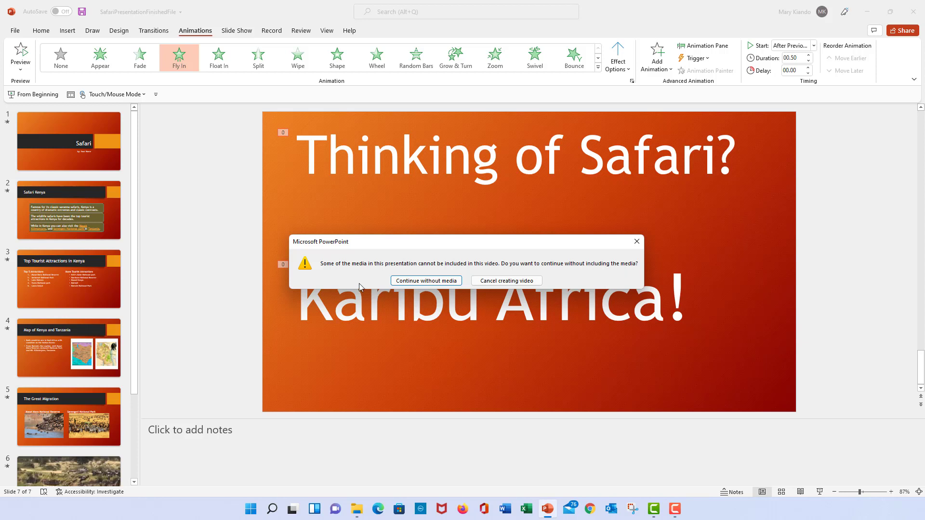
left_click(429, 281)
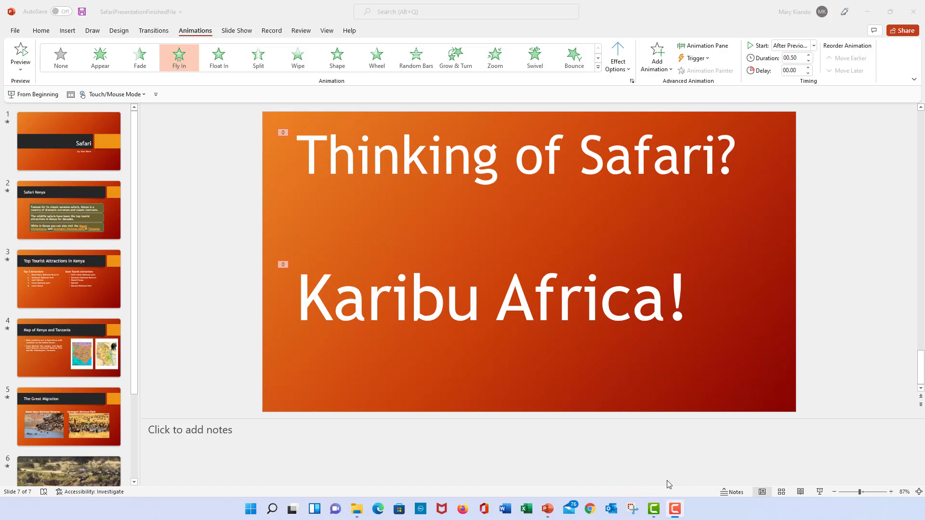
- Switch to File Explorer, play the exported SafariPresentationFinishedFile MP4, skip ahead 30 seconds, and close the player
left_click(356, 510)
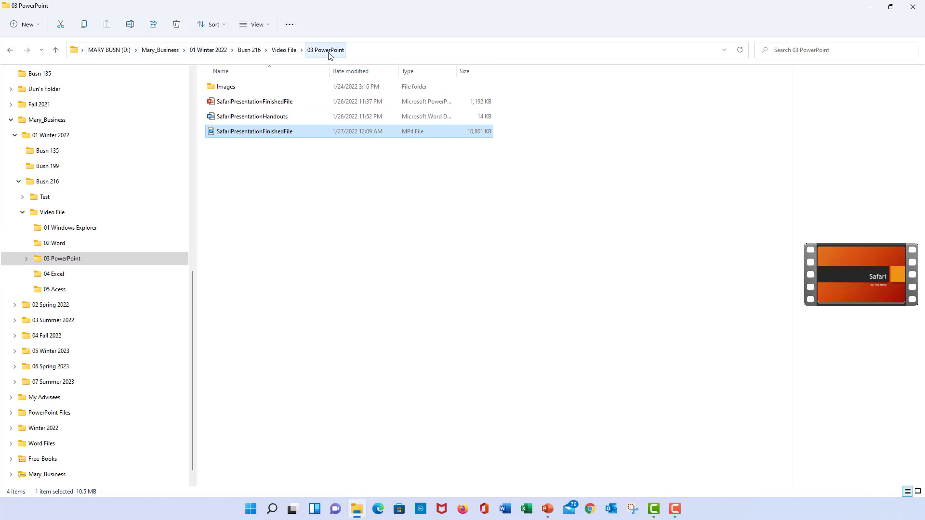
double_click(262, 132)
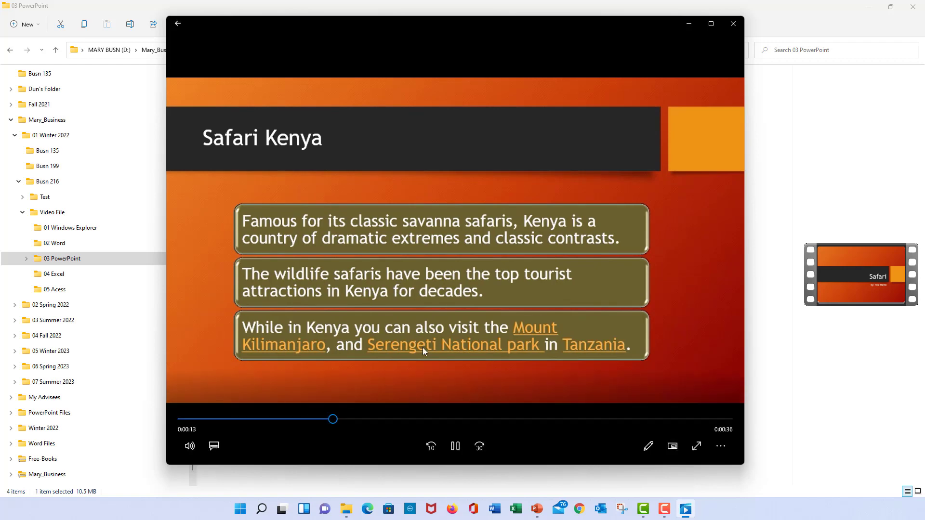
left_click(480, 448)
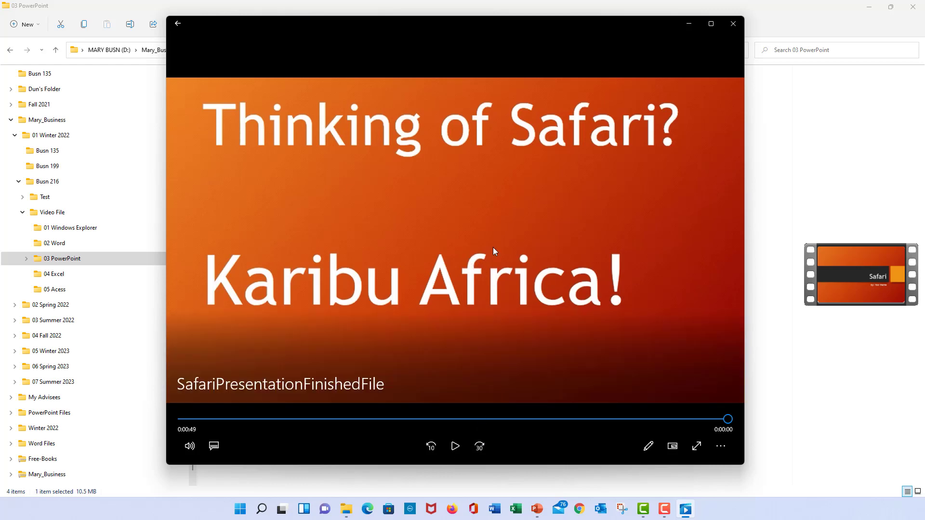
key("alt+F4")
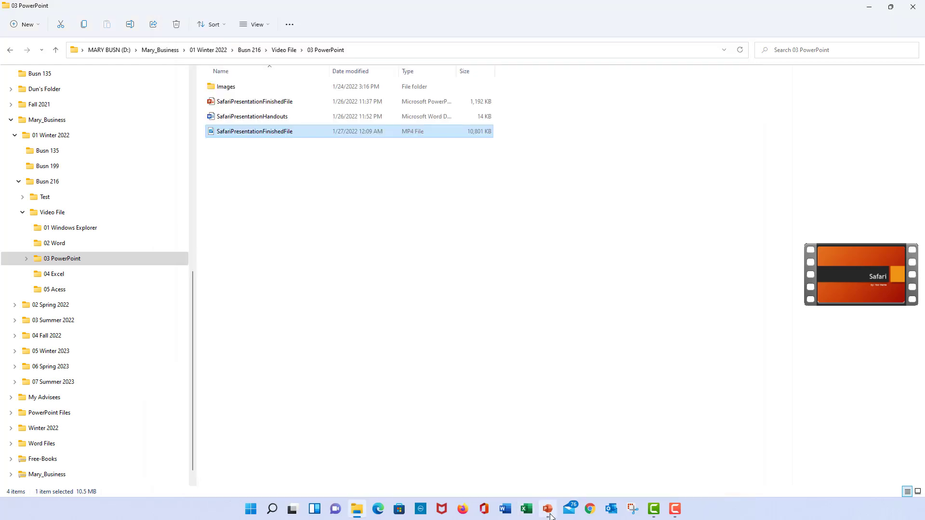
- Switch back to PowerPoint and choose PNG Portable Network Graphics as the file type to export to
left_click(548, 511)
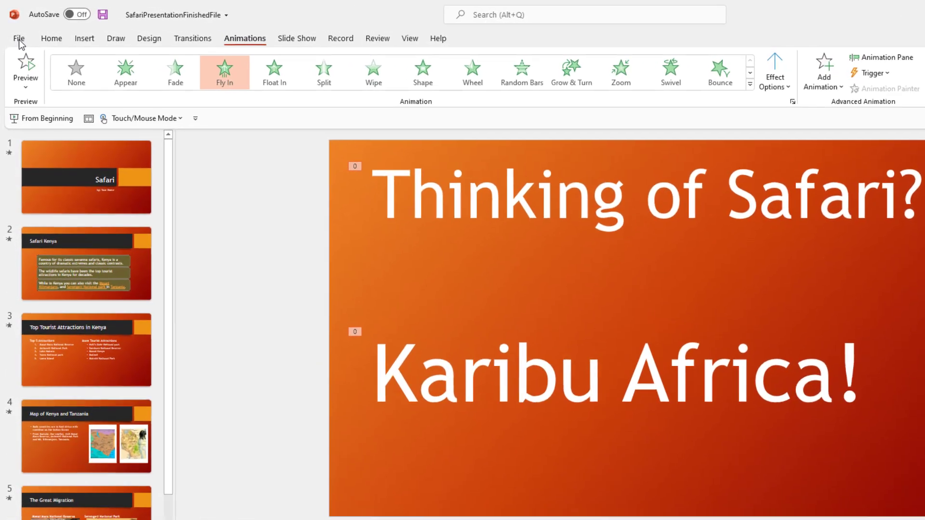
left_click(15, 32)
left_click(48, 272)
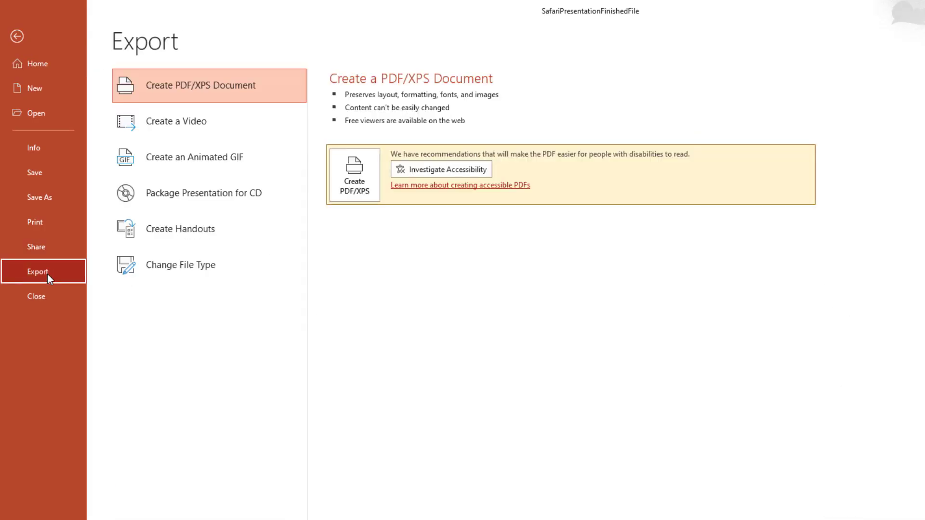
left_click(196, 269)
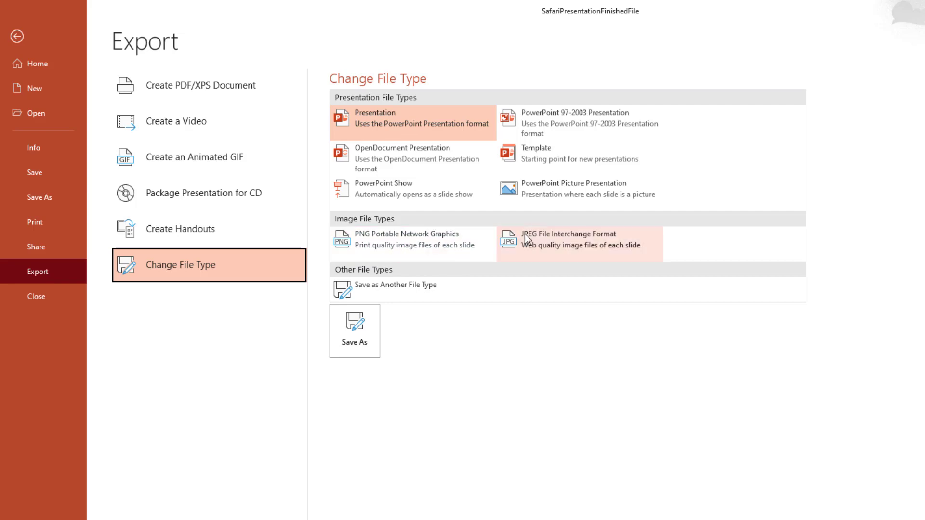
left_click(392, 239)
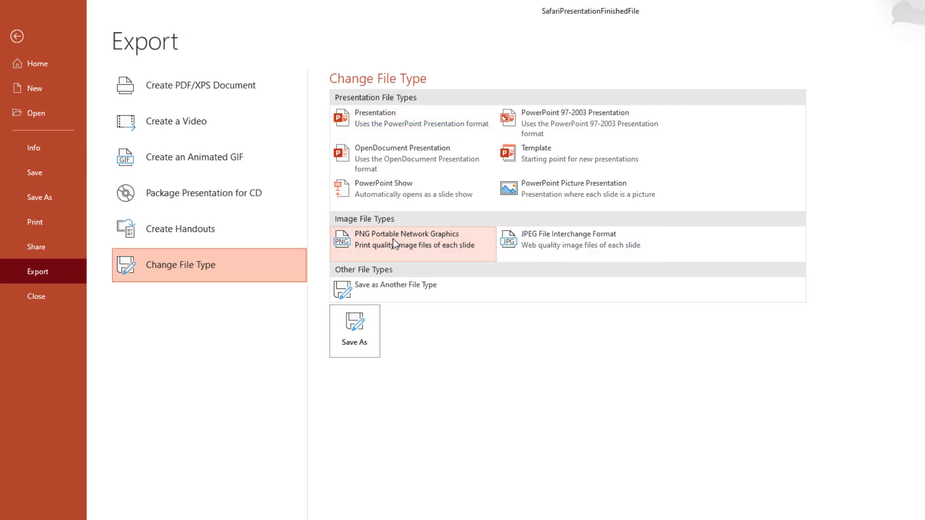
- Export all slides as PNG images under the name SafariPresentationFinishedFile in the 03 PowerPoint folder
left_click(355, 332)
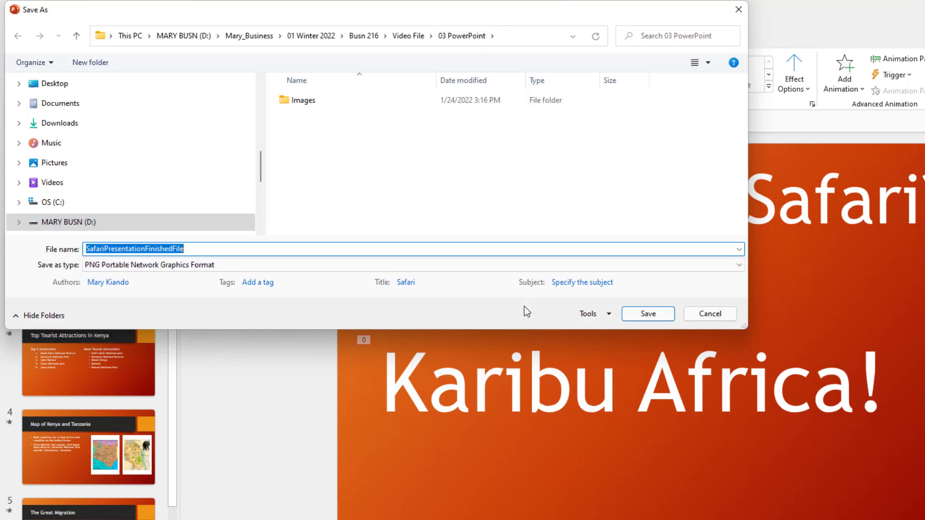
key("Return")
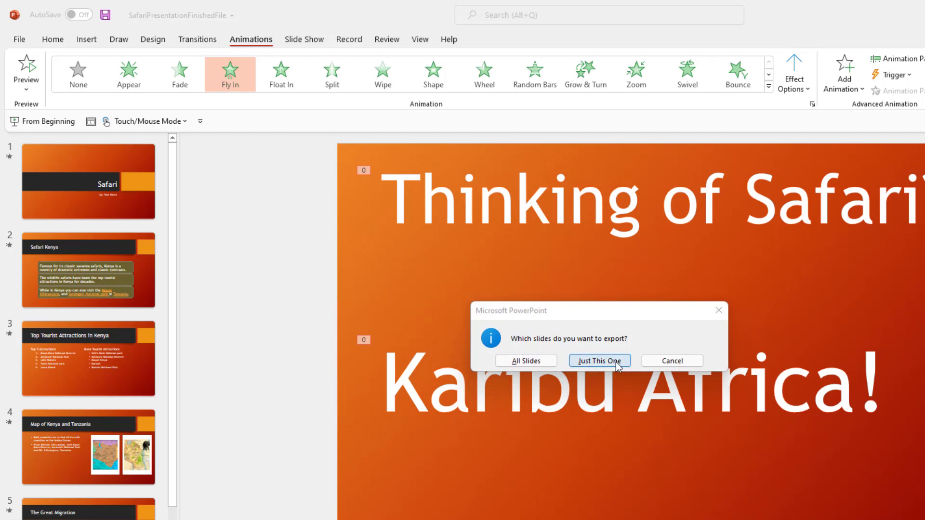
left_click(522, 362)
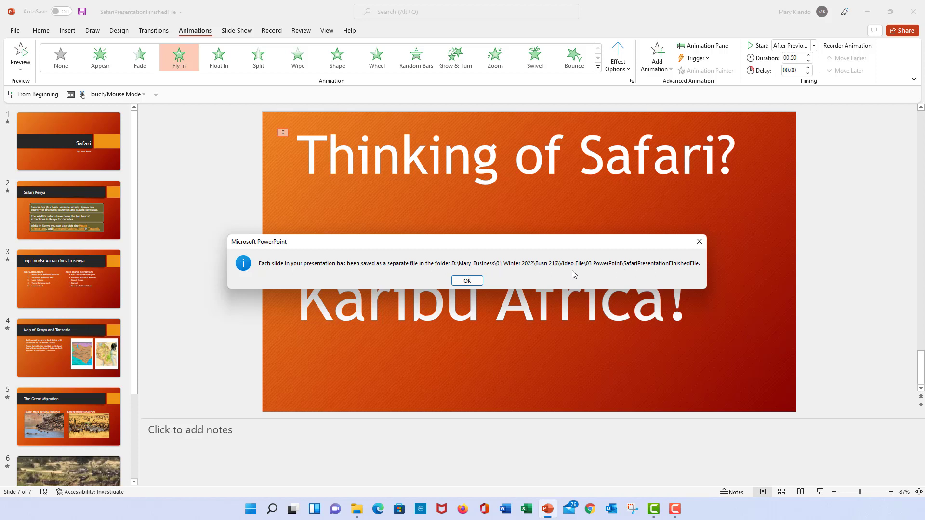
left_click(460, 279)
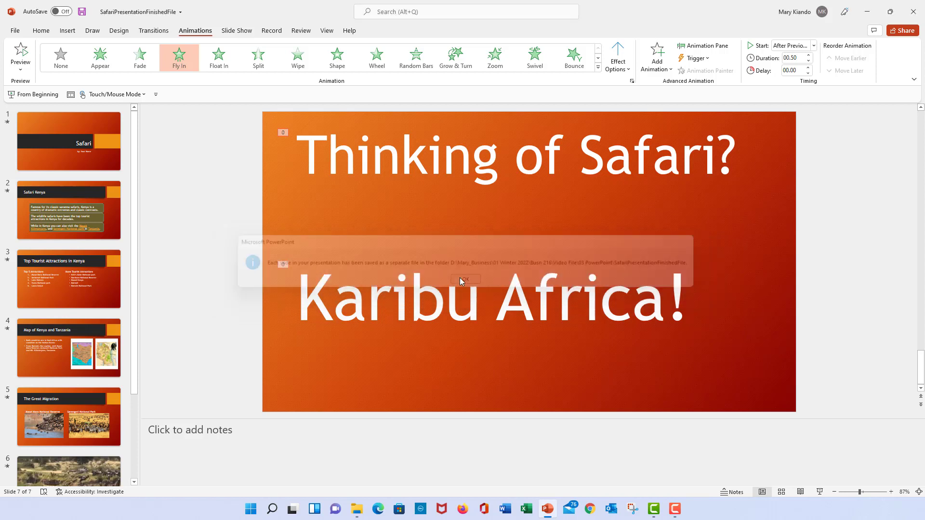
- Switch to File Explorer and open the exported SafariPresentationFinishedFile folder
left_click(356, 512)
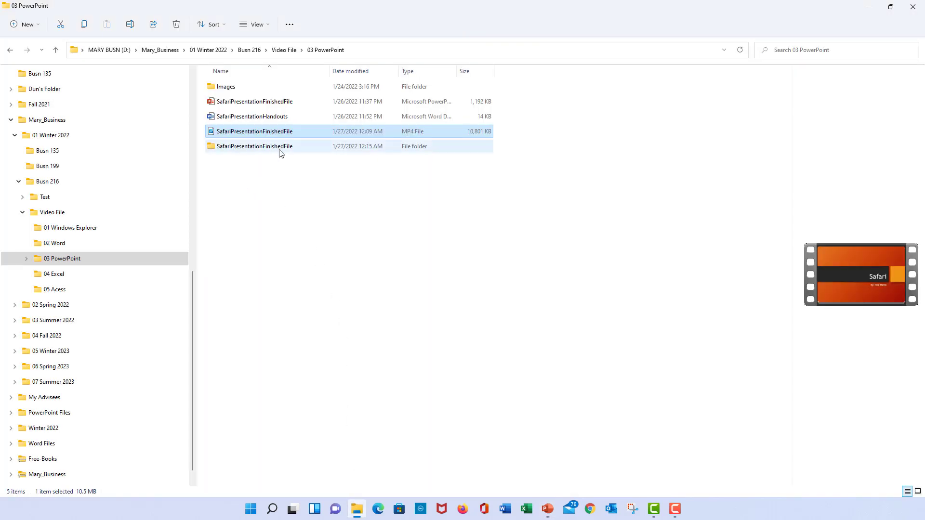
left_click(261, 152)
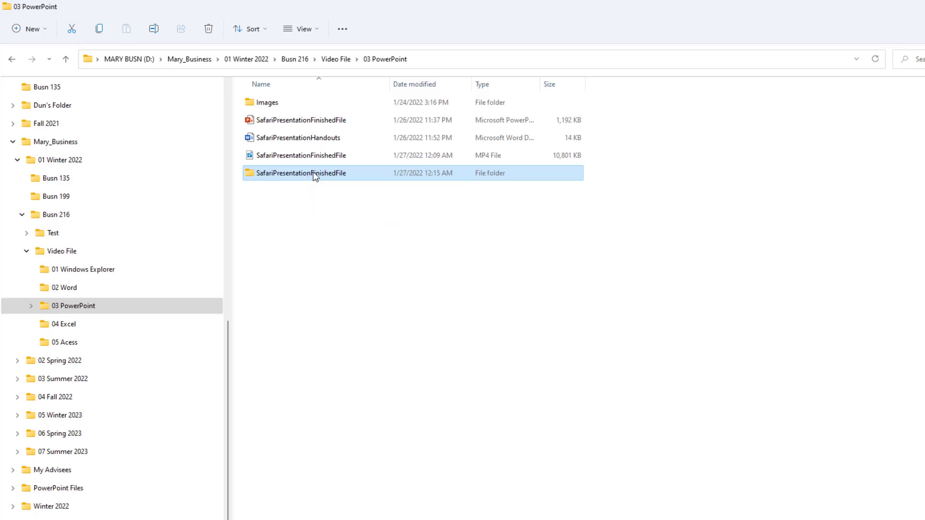
double_click(315, 176)
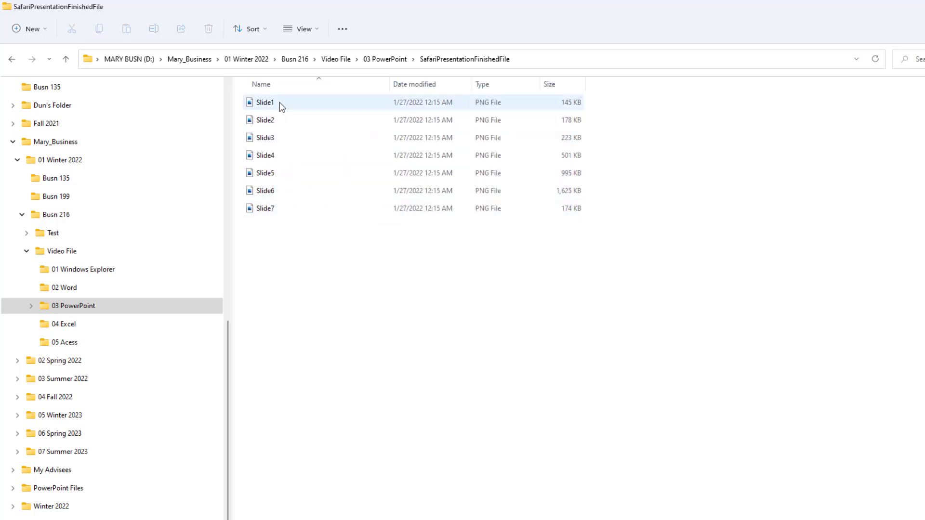
- Preview the exported images Slide1 through Slide7 in an enlarged preview area, and return to PowerPoint
left_click(265, 107)
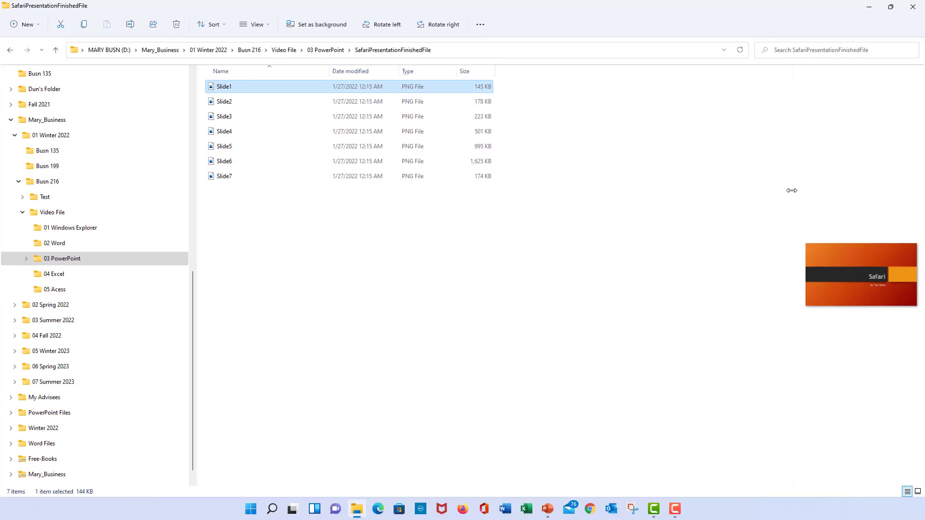
left_click_drag(792, 190, 579, 193)
left_click(311, 107)
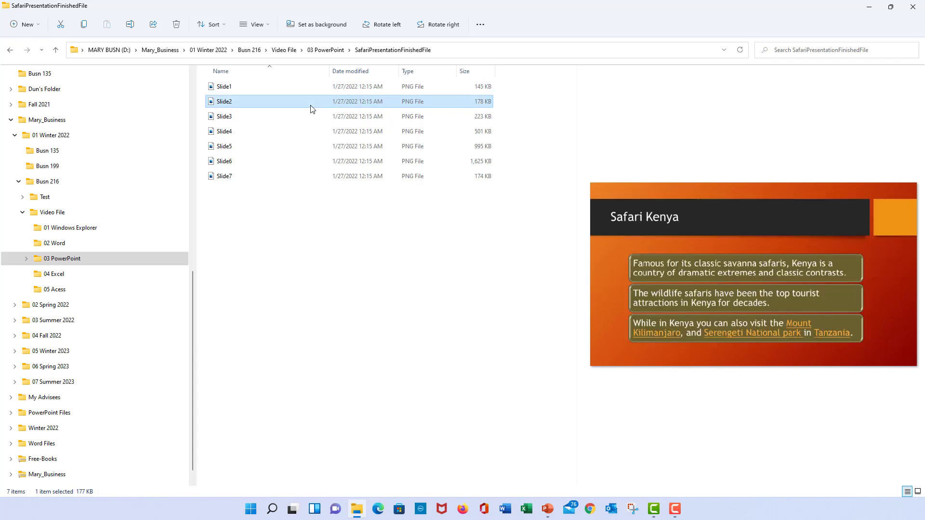
left_click(304, 120)
left_click(297, 132)
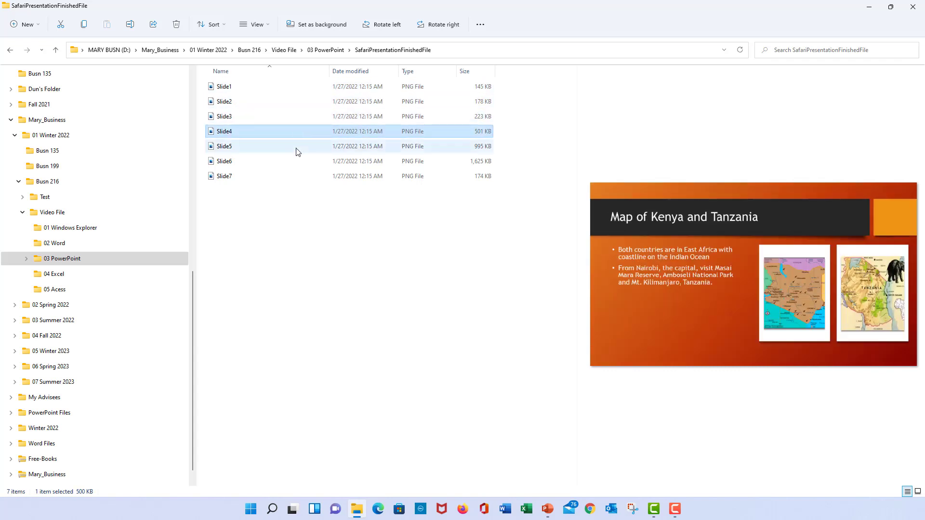
left_click(297, 148)
left_click(292, 164)
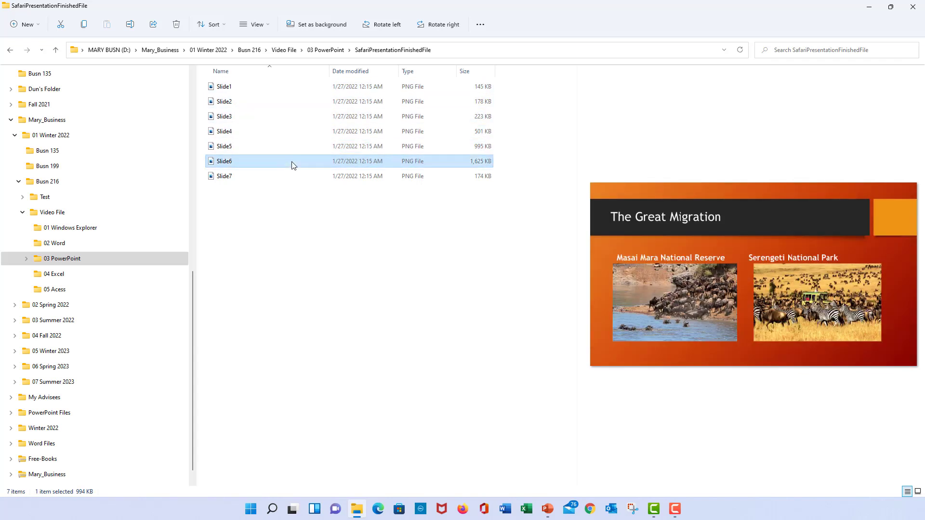
left_click(292, 178)
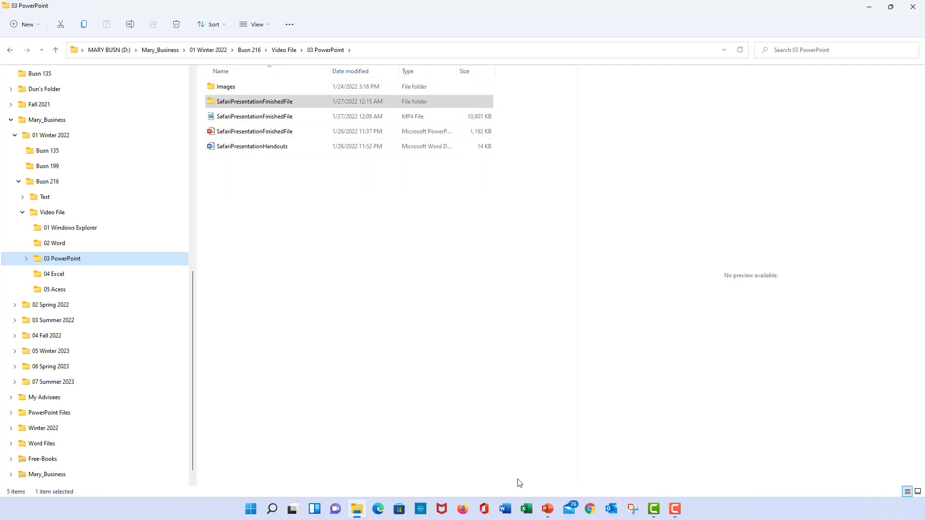
left_click(548, 509)
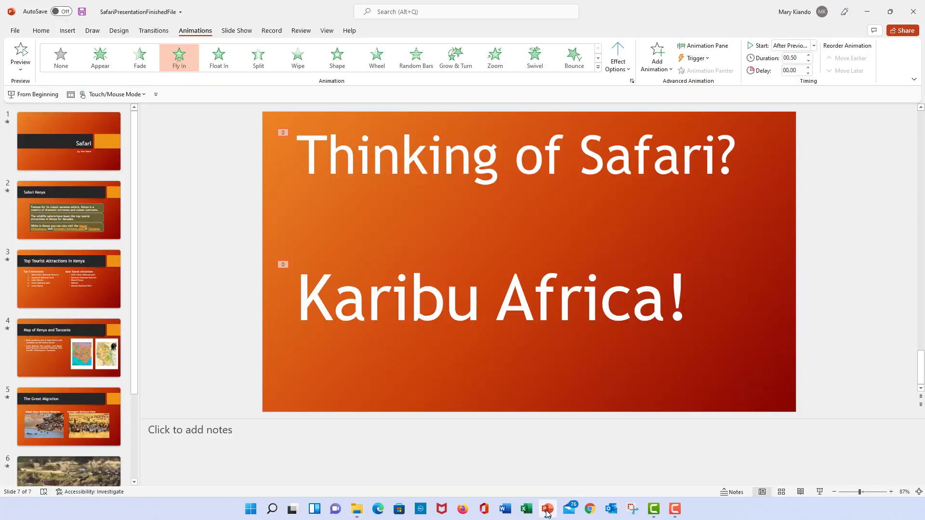